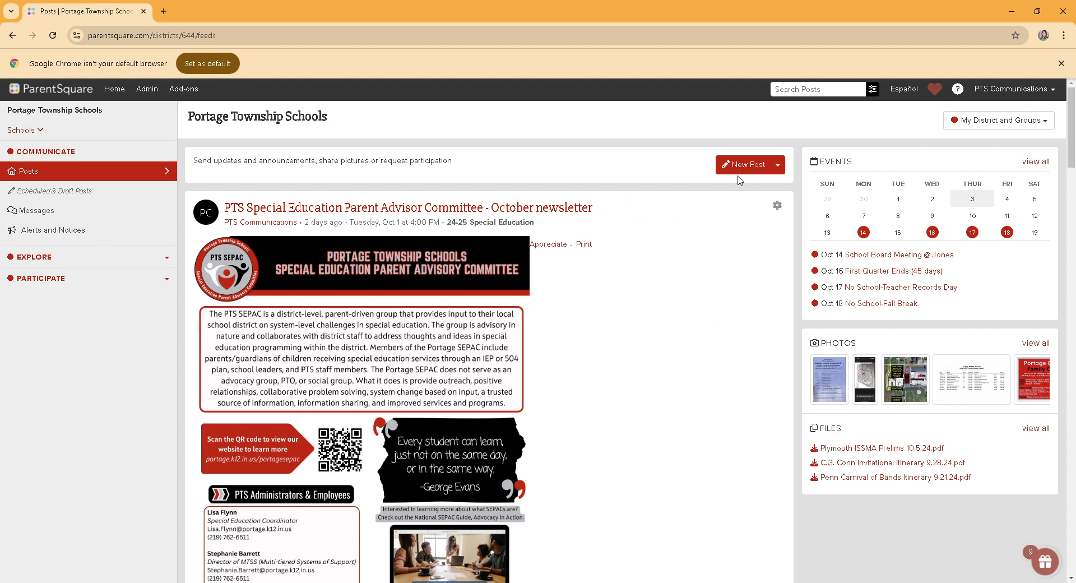
# Step: Start a new appointment sign-up post and set its date to Monday, 11/04/2024
pyautogui.click(778, 165)
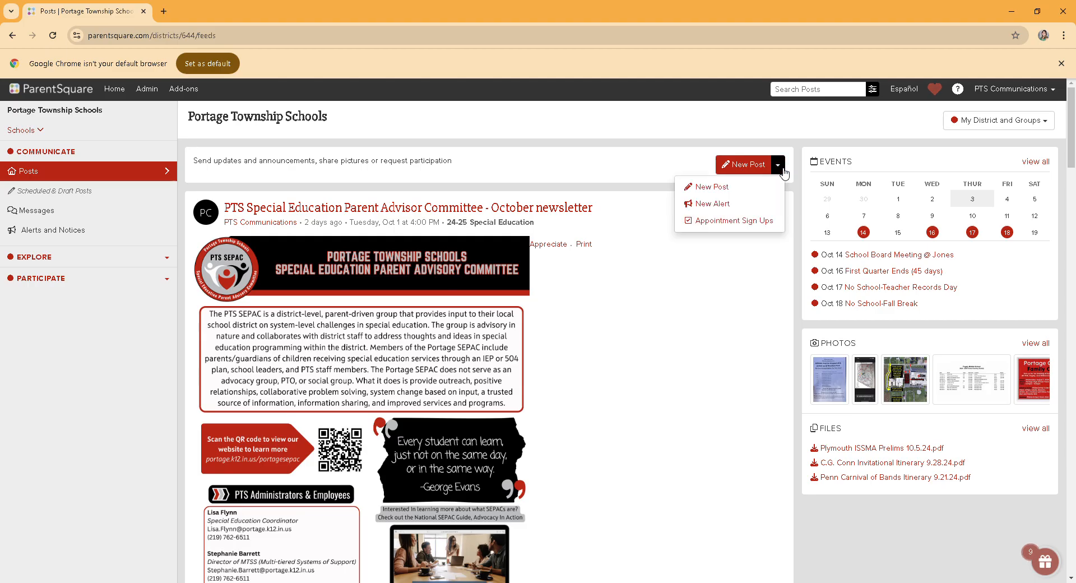
pyautogui.click(738, 223)
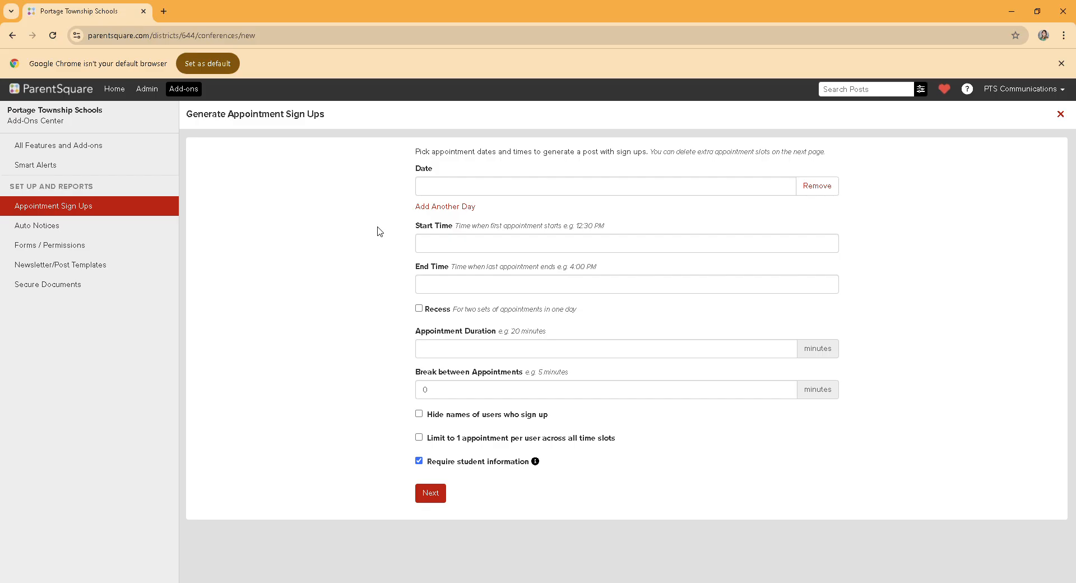
pyautogui.click(482, 186)
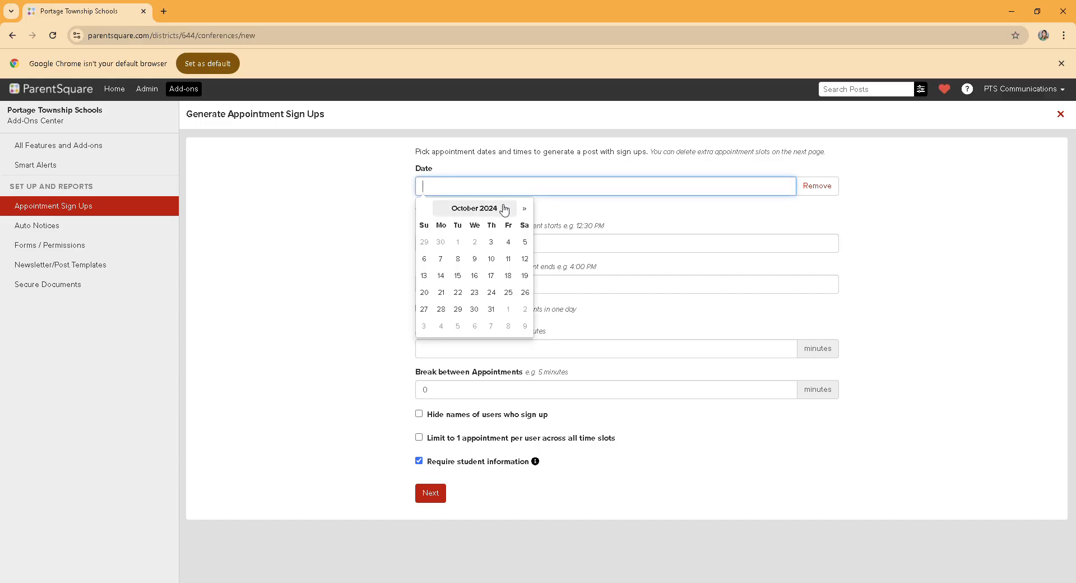
pyautogui.click(524, 209)
pyautogui.click(442, 261)
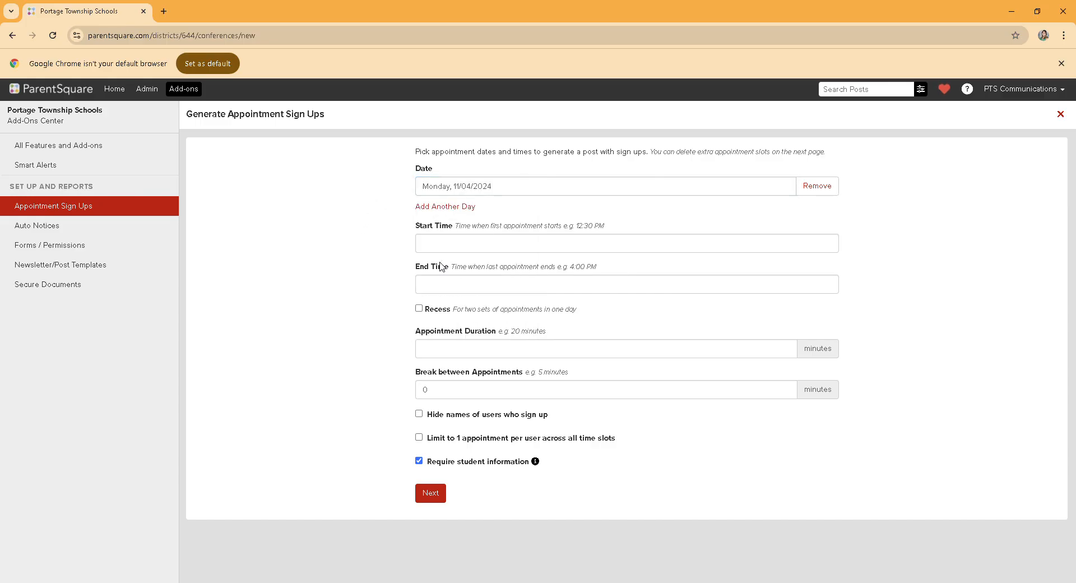
# Step: Set the appointments to start at 08:00 AM and end at 07:00 PM
pyautogui.click(459, 247)
pyautogui.write('12:30 PM')
pyautogui.click(432, 247)
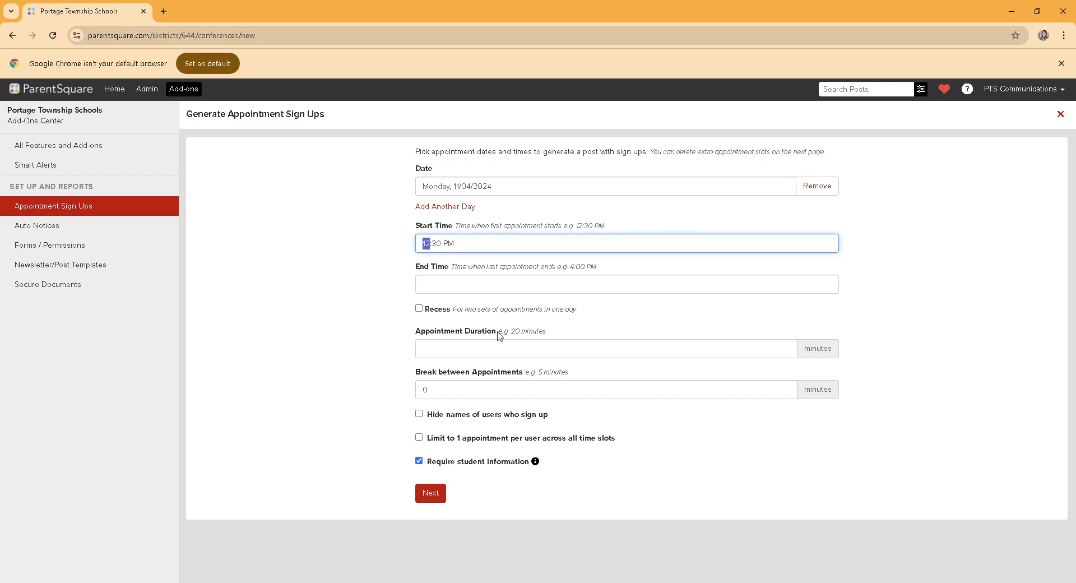
pyautogui.write('08:00 AM')
pyautogui.click(433, 289)
pyautogui.write('4:00 PM')
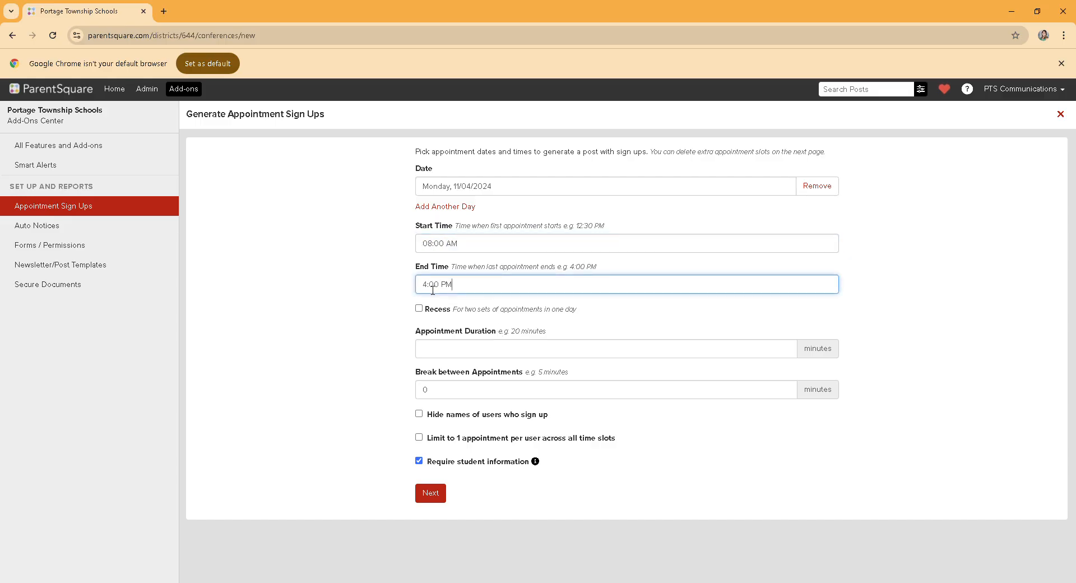
pyautogui.click(429, 291)
pyautogui.write('07')
pyautogui.press('Right')
pyautogui.press('Right')
pyautogui.write('p')
# Step: Add a recess from 12:00 PM to 01:00 PM between the two sets of appointments
pyautogui.click(419, 307)
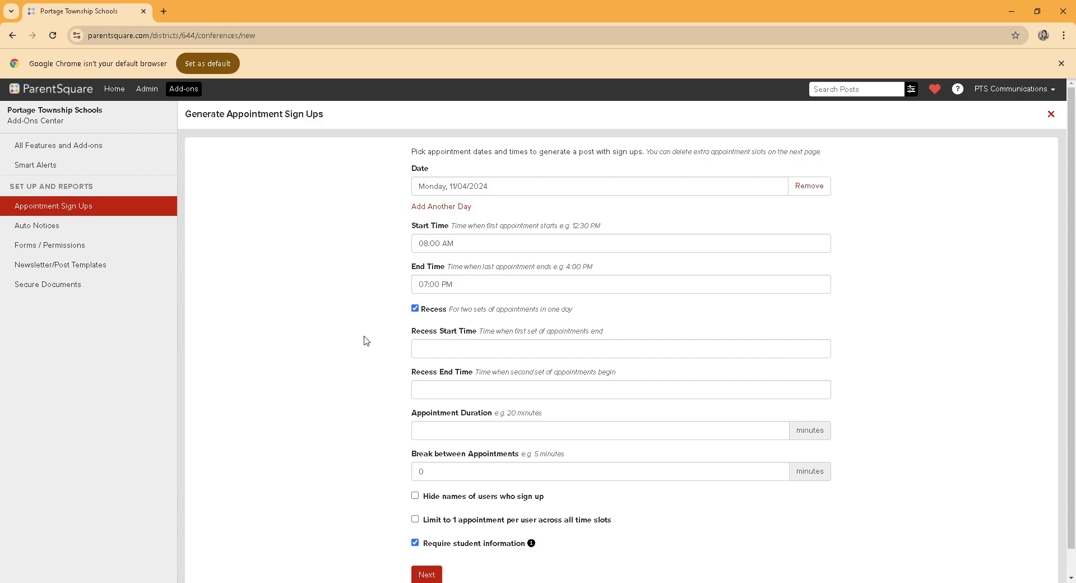
pyautogui.scroll(-1, 375, 345)
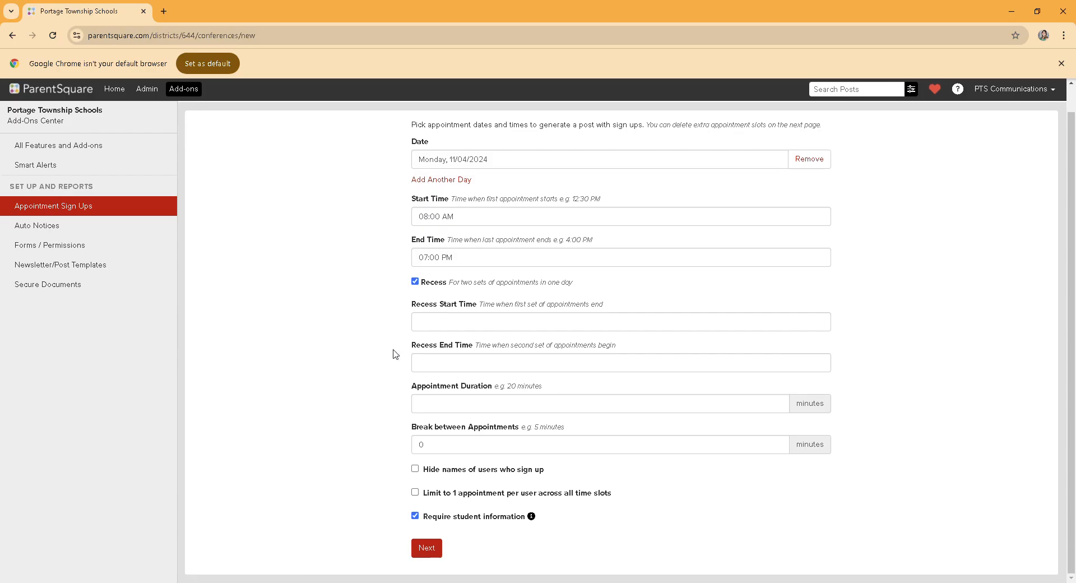
pyautogui.click(461, 324)
pyautogui.write('1:00 PM')
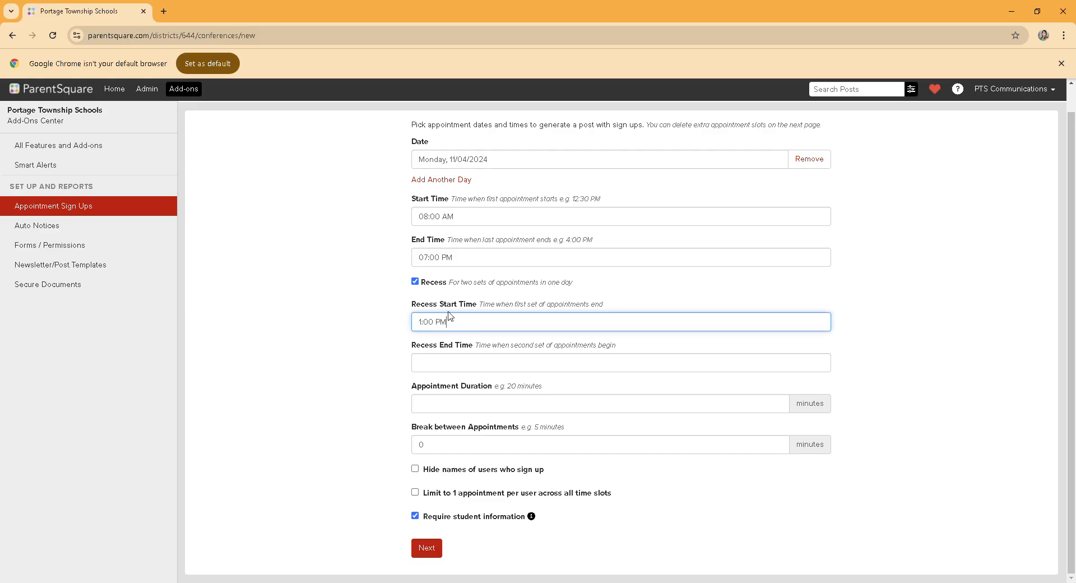
pyautogui.moveTo(425, 327); pyautogui.dragTo(418, 327)
pyautogui.write('12')
pyautogui.press('Tab')
pyautogui.press('Tab')
pyautogui.write('p')
pyautogui.click(432, 362)
pyautogui.write('2:00 PM')
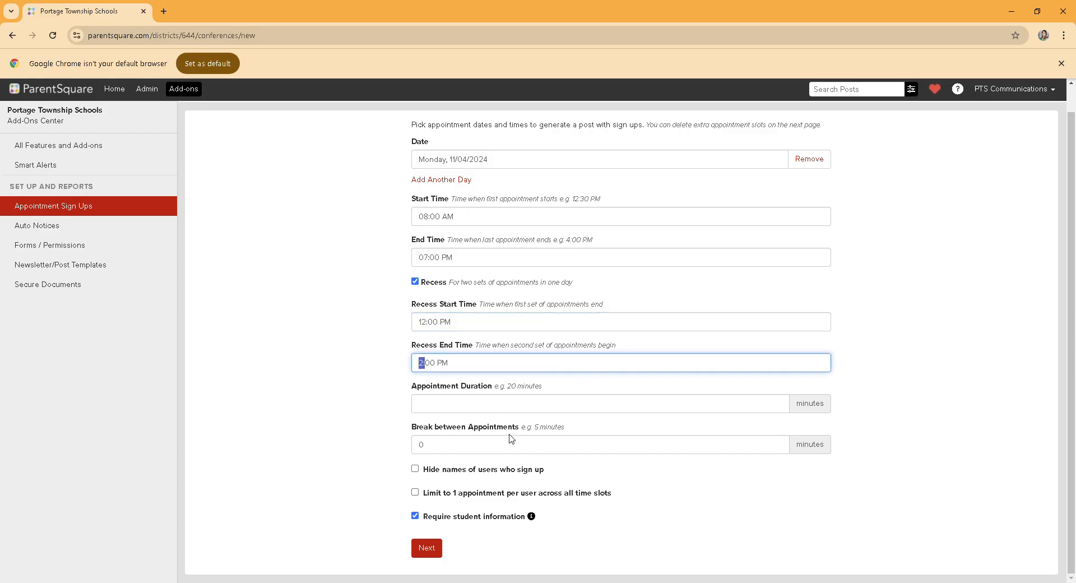
pyautogui.write('1')
pyautogui.press('Tab')
pyautogui.press('Tab')
# Step: Set the appointment duration to 20 minutes with a 5-minute break between appointments
pyautogui.click(503, 405)
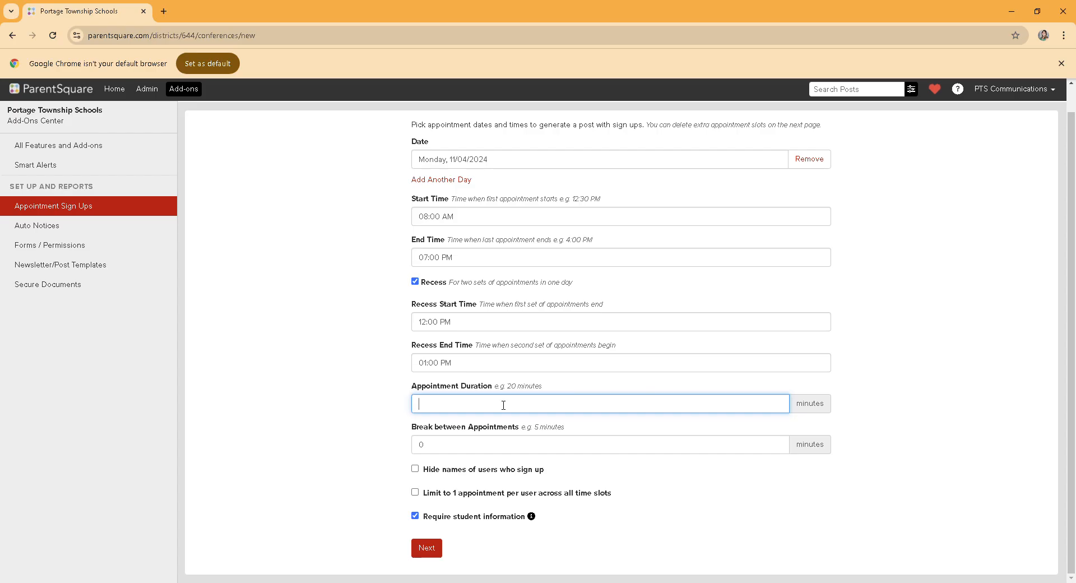
pyautogui.write('20')
pyautogui.press('Tab')
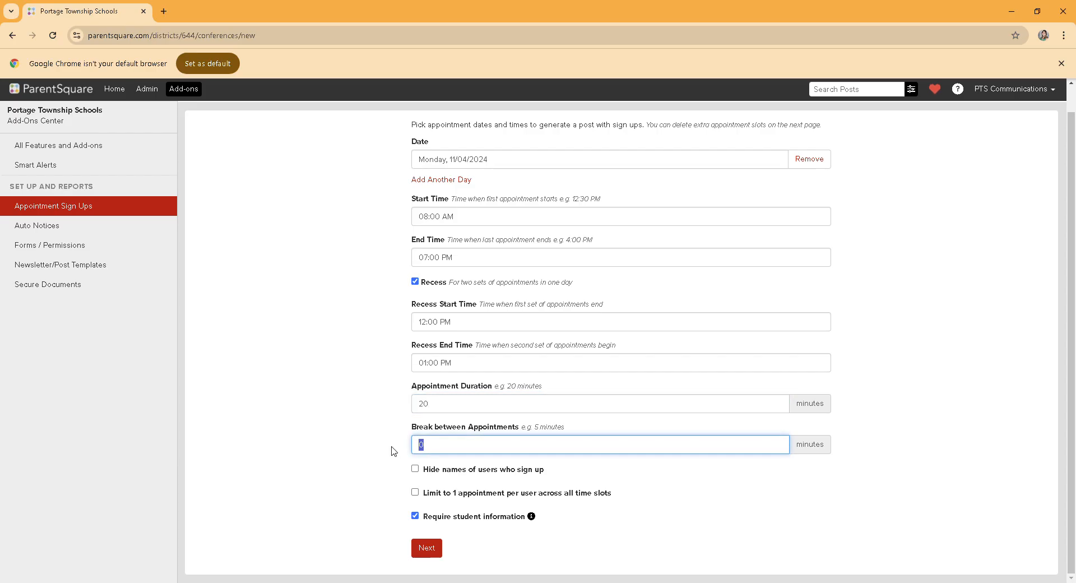
pyautogui.write('5')
pyautogui.click(342, 453)
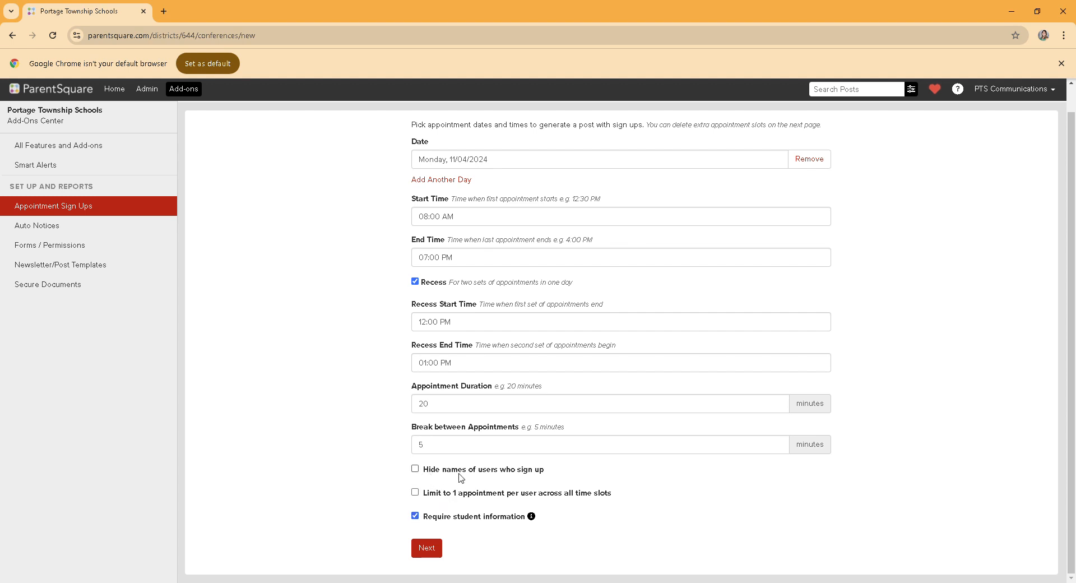
# Step: Generate the slots with the names of users who sign up hidden and a limit of 1 appointment per user across all time slots
pyautogui.click(415, 470)
pyautogui.click(414, 492)
pyautogui.click(431, 552)
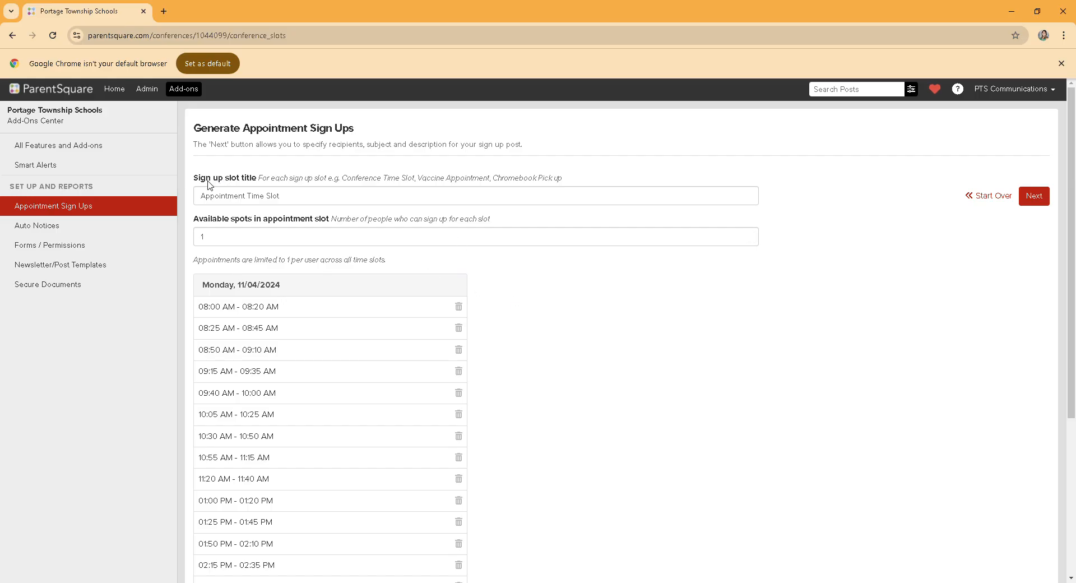
# Step: Change the sign up slot title to "Parent/Teacher Conferences"
pyautogui.moveTo(281, 195); pyautogui.dragTo(196, 197)
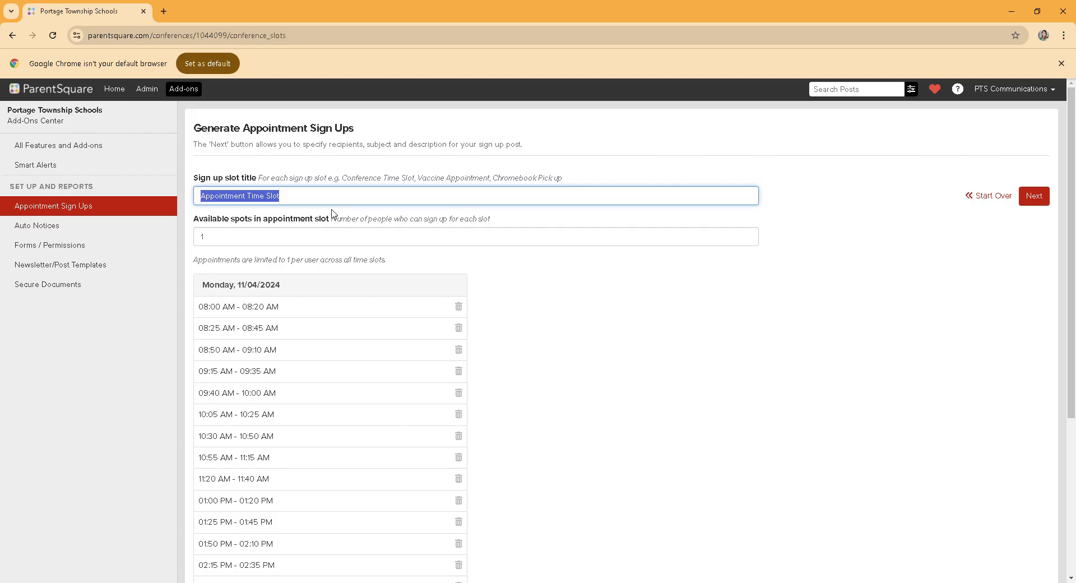
pyautogui.write('Parent/Teacher C')
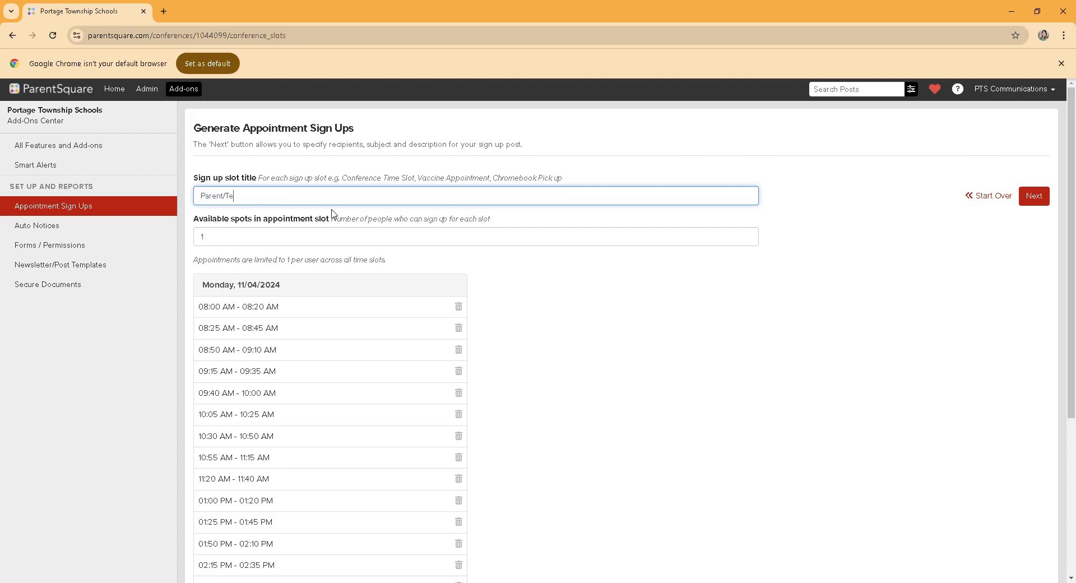
pyautogui.click(332, 227)
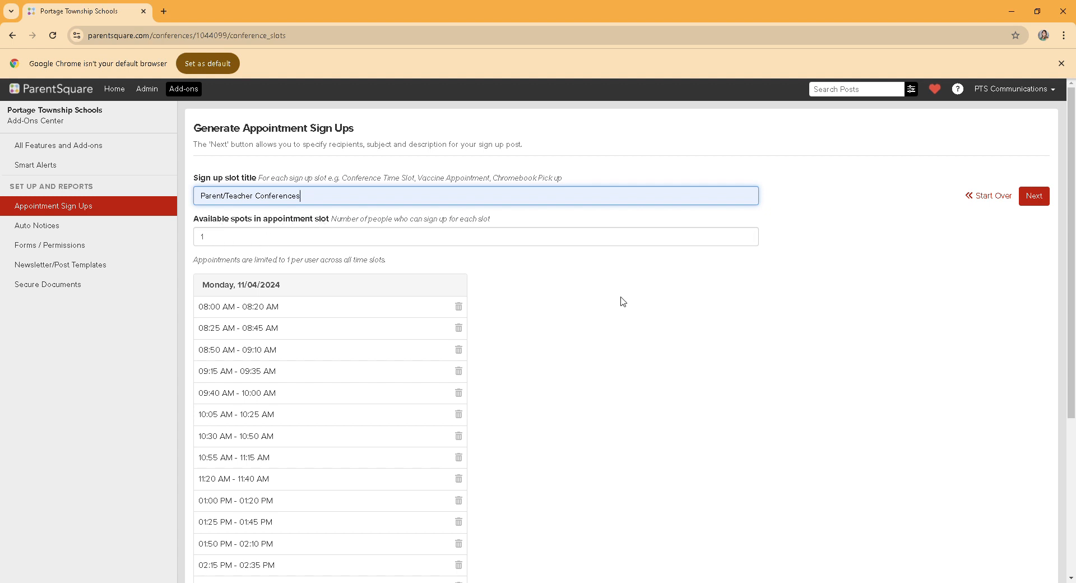
# Step: Delete the 08:50 AM - 09:10 AM and 05:10 PM - 05:30 PM slots and continue to the post editor
pyautogui.scroll(-2, 617, 362)
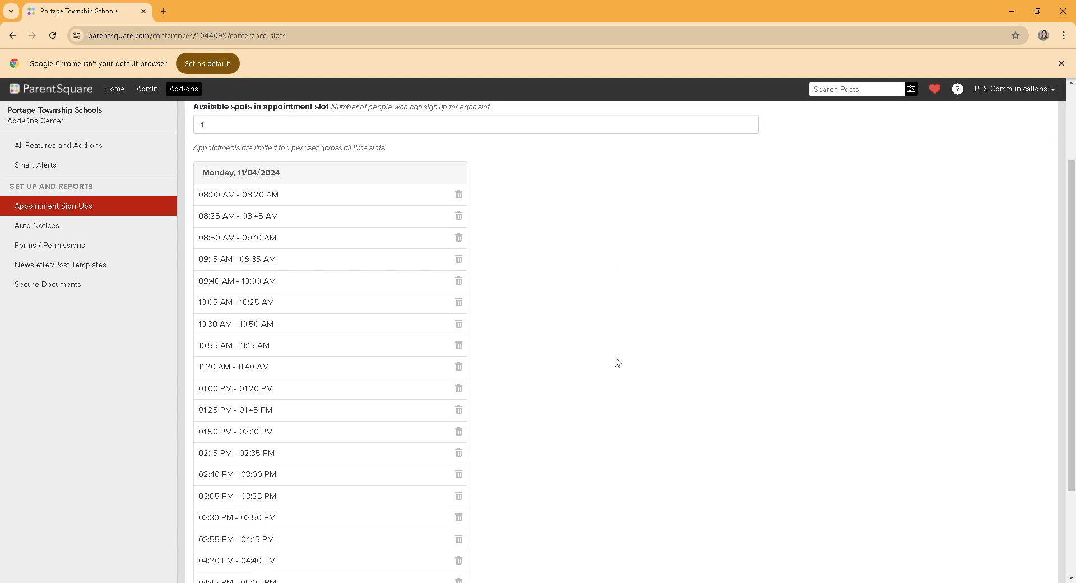
pyautogui.scroll(-3, 504, 399)
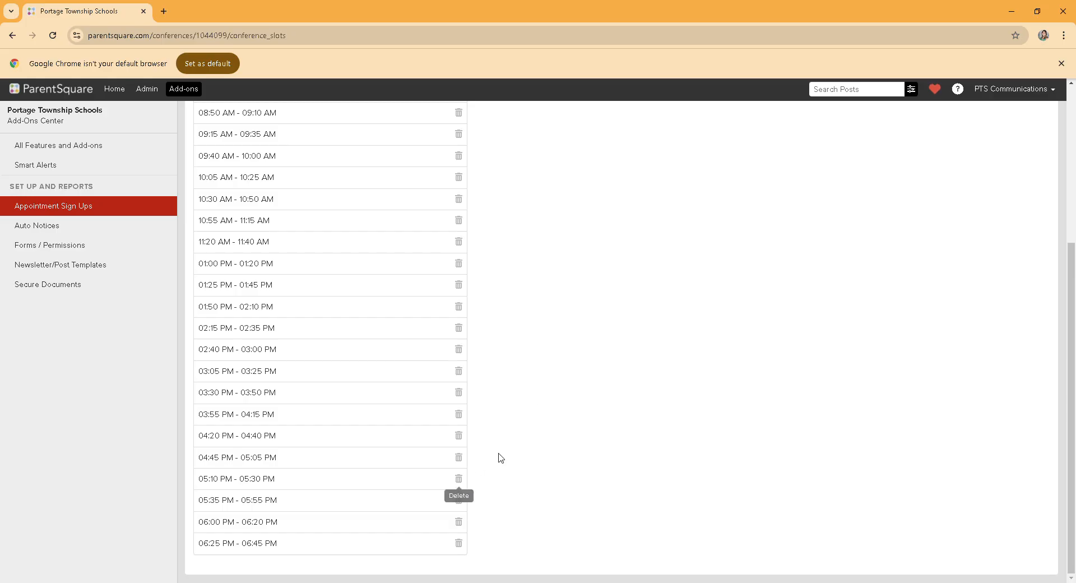
pyautogui.scroll(4, 543, 470)
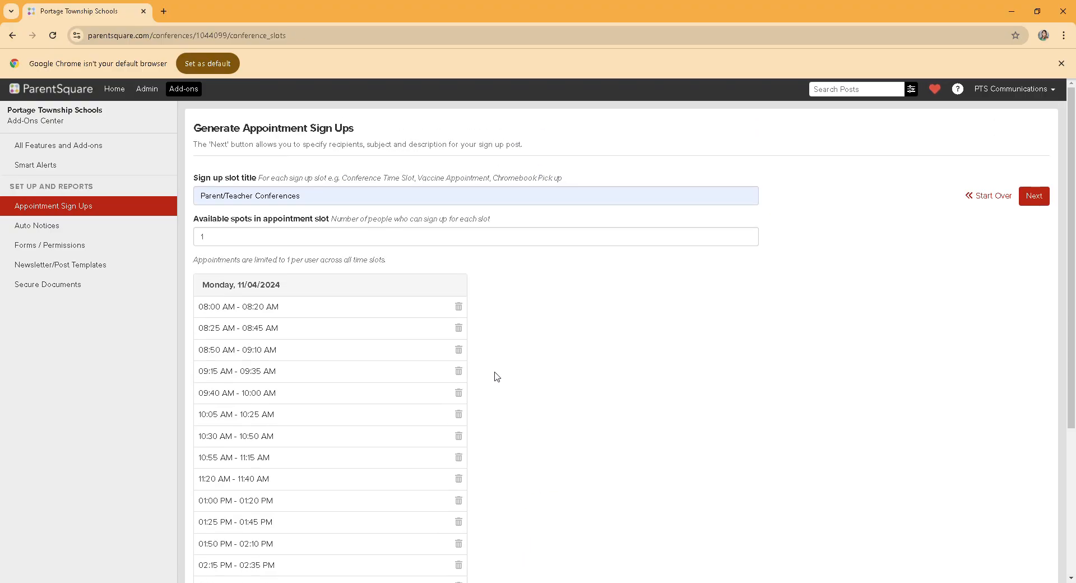
pyautogui.click(459, 351)
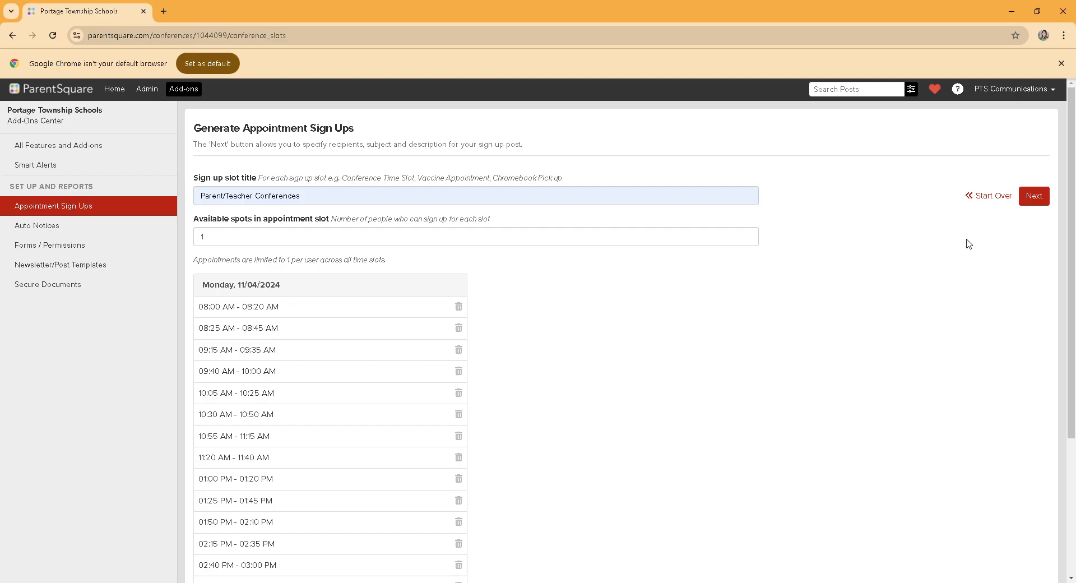
pyautogui.click(1046, 200)
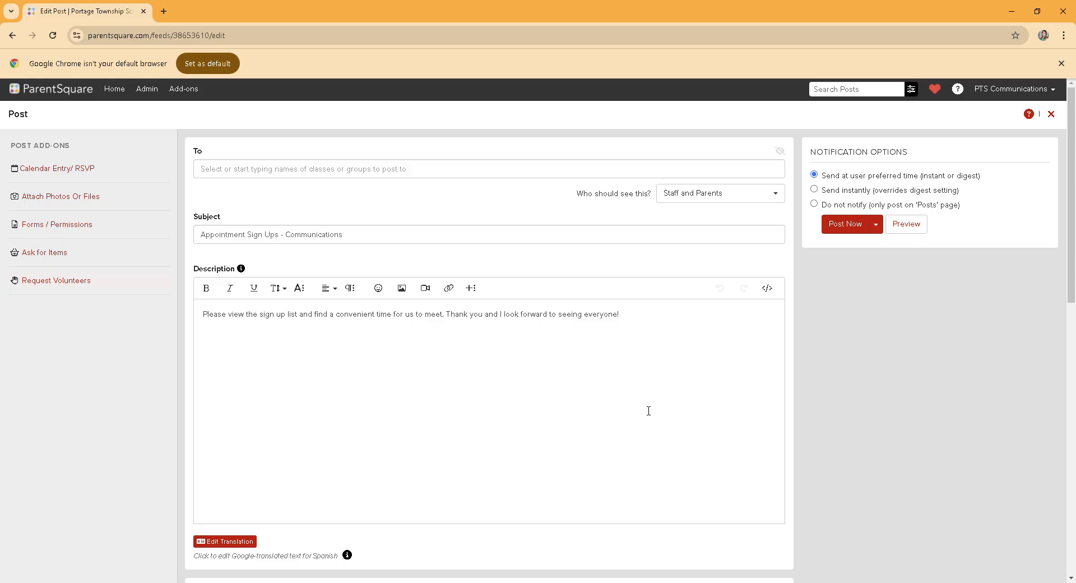
# Step: Address the post to the "Test group" recipient and restrict who should see it to parents only
pyautogui.click(328, 171)
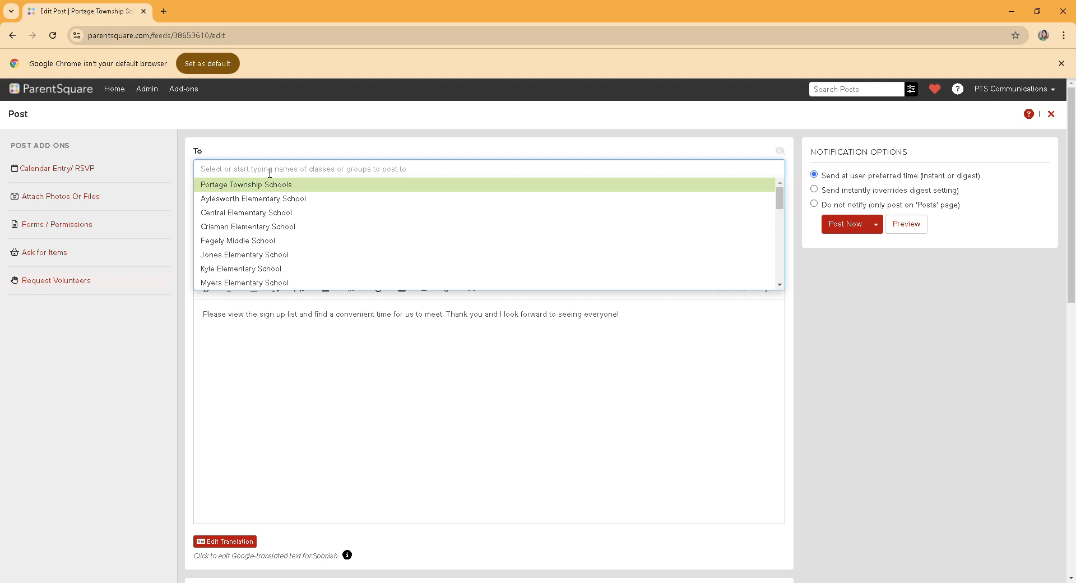
pyautogui.write('test')
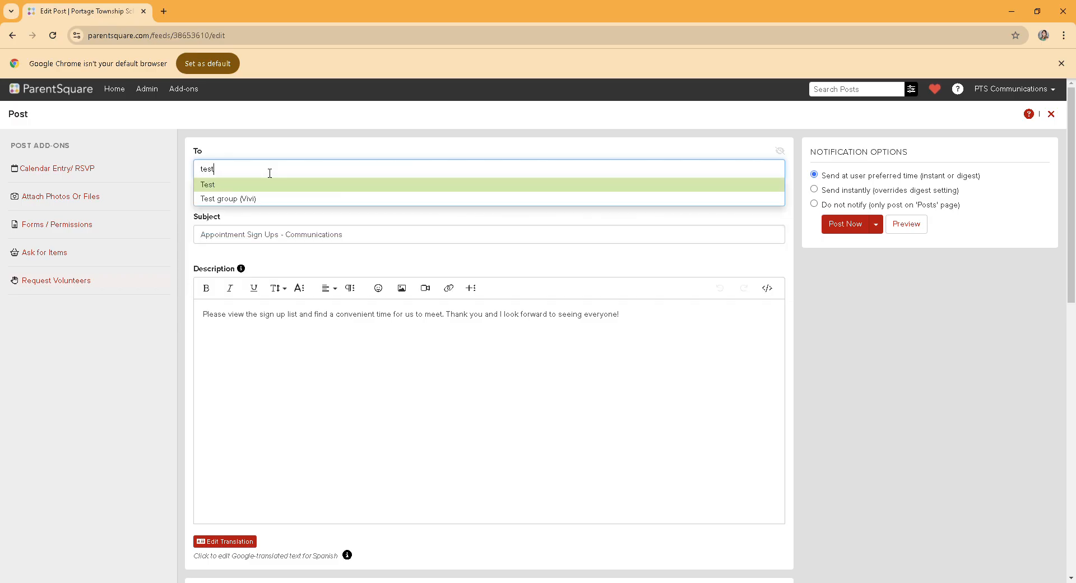
pyautogui.click(258, 200)
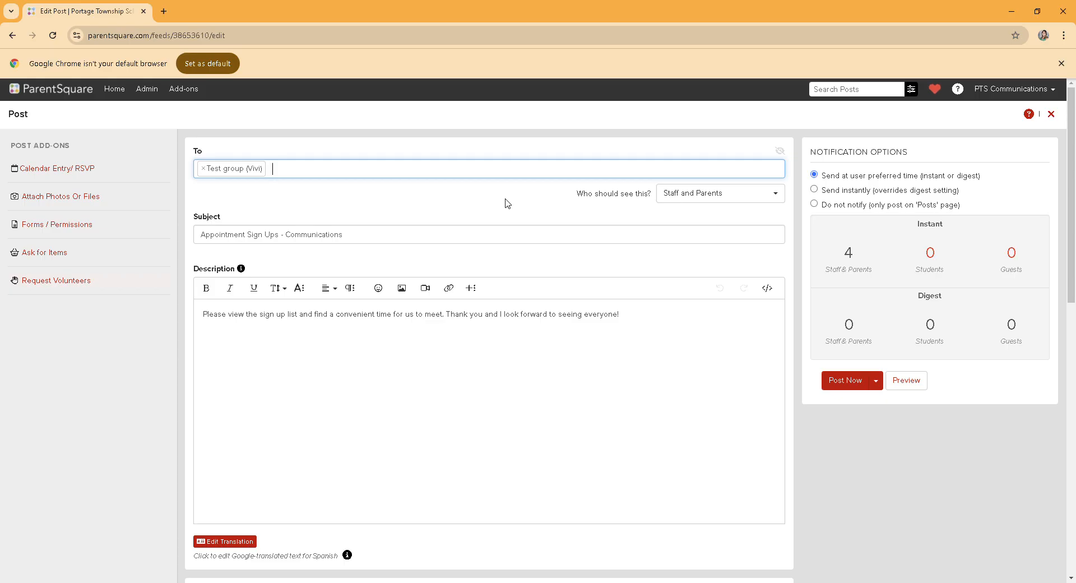
pyautogui.click(707, 193)
pyautogui.click(666, 217)
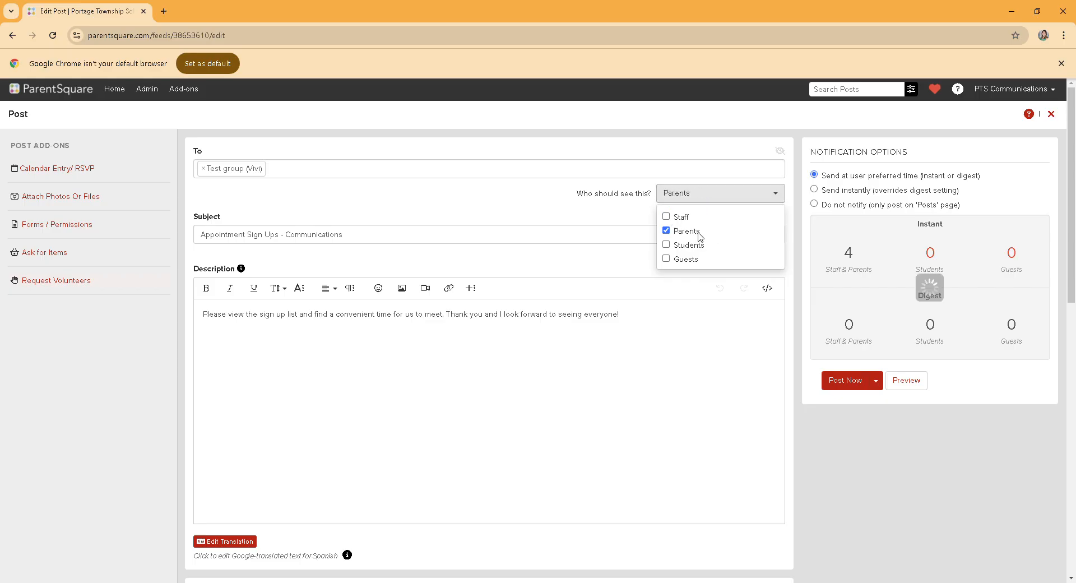
pyautogui.click(517, 215)
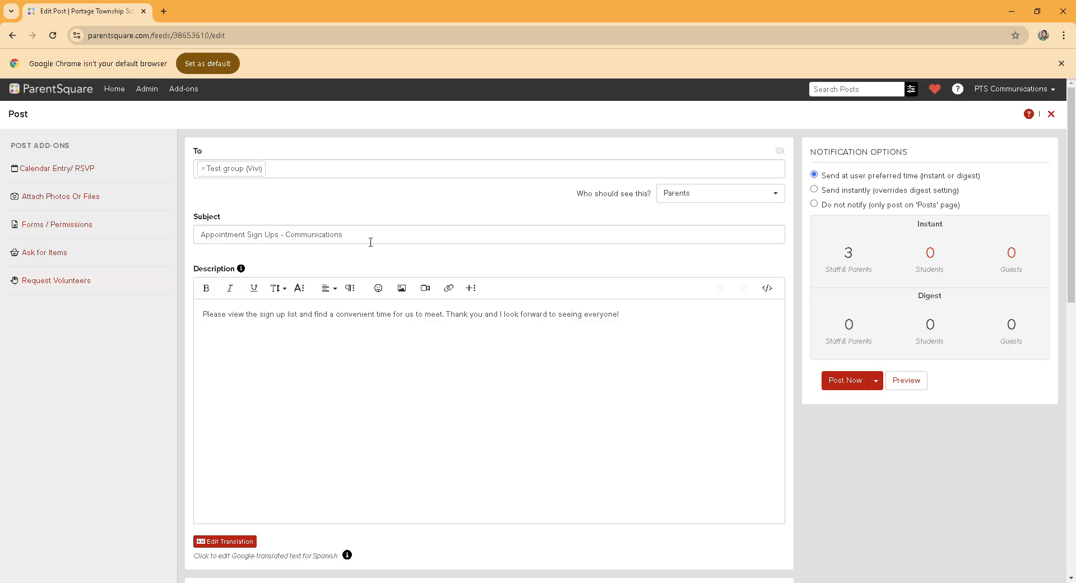
# Step: Replace the post's subject with "Sign up for an appointment for Parent/Teacher Conferences"
pyautogui.moveTo(370, 242); pyautogui.dragTo(171, 247)
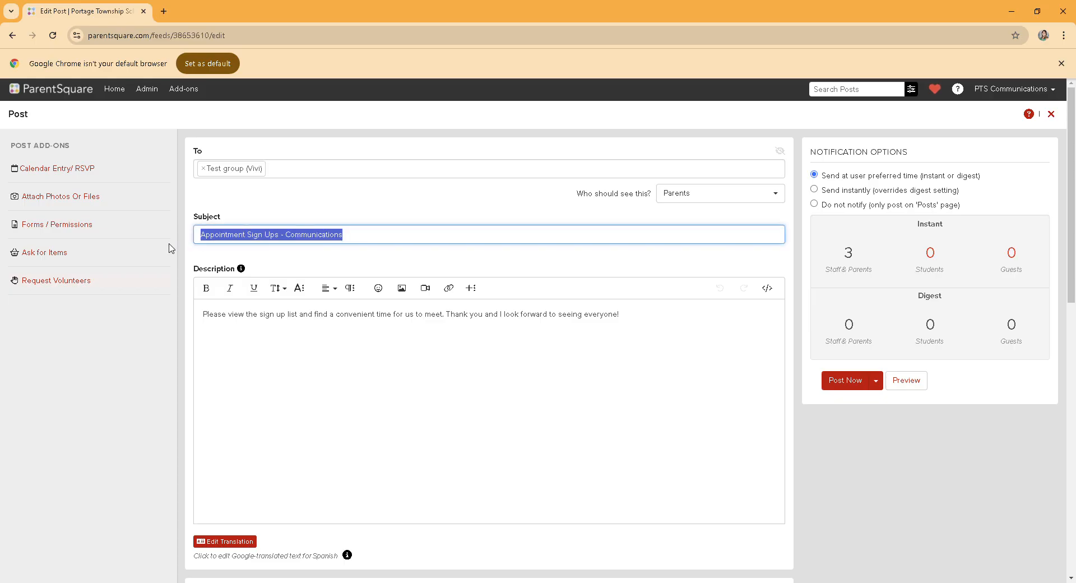
pyautogui.write('Sign')
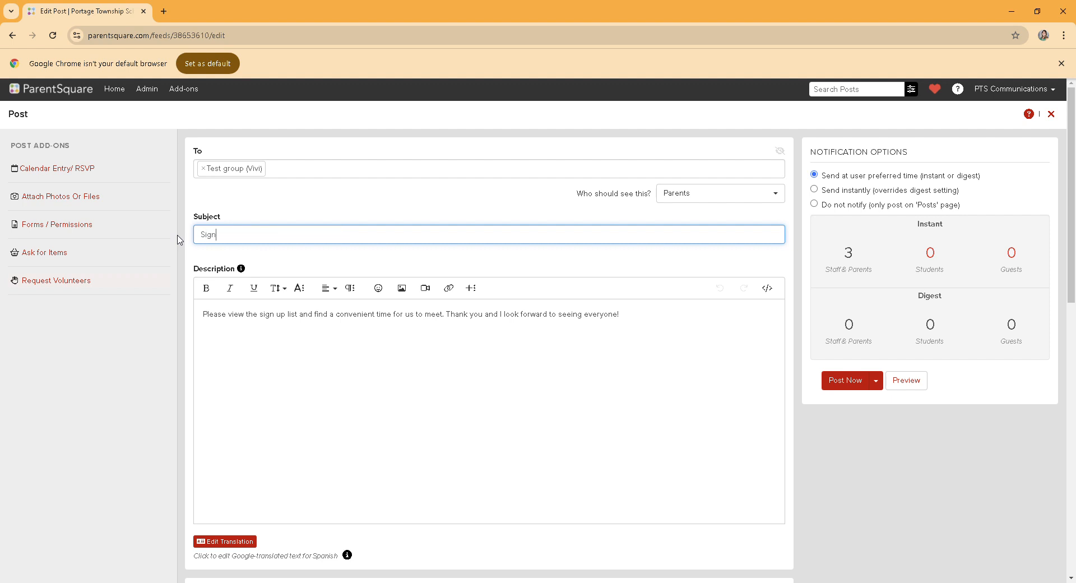
pyautogui.write(' up for a n appointment for Parent')
pyautogui.press('BackSpace')
pyautogui.press('BackSpace')
pyautogui.press('BackSpace')
pyautogui.press('BackSpace')
pyautogui.write('rent/Teacher Conferences')
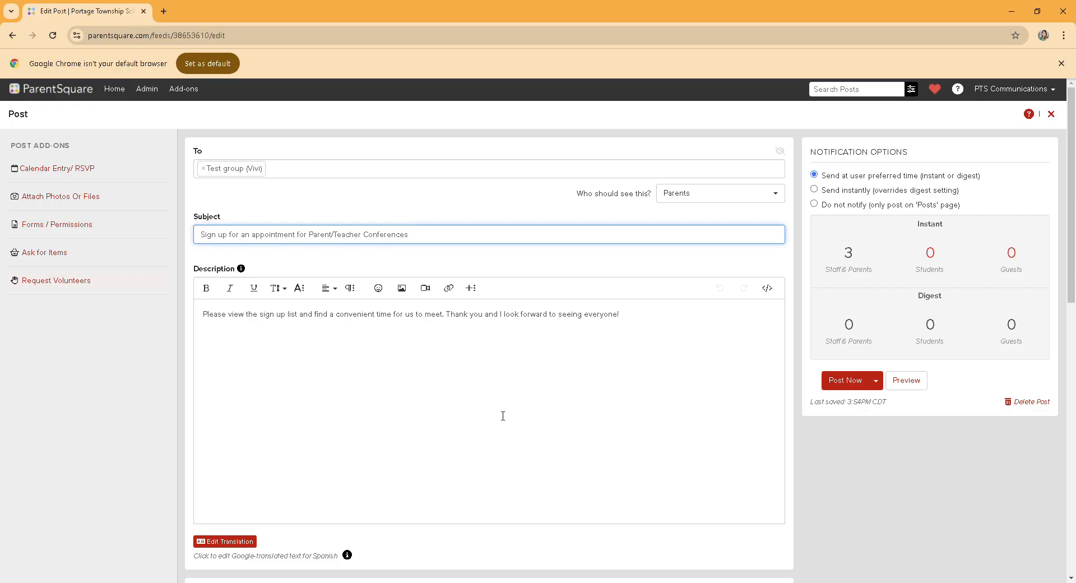
# Step: Review the post's description and its list of Parent/Teacher Conferences sign-up slots
pyautogui.scroll(-8, 533, 412)
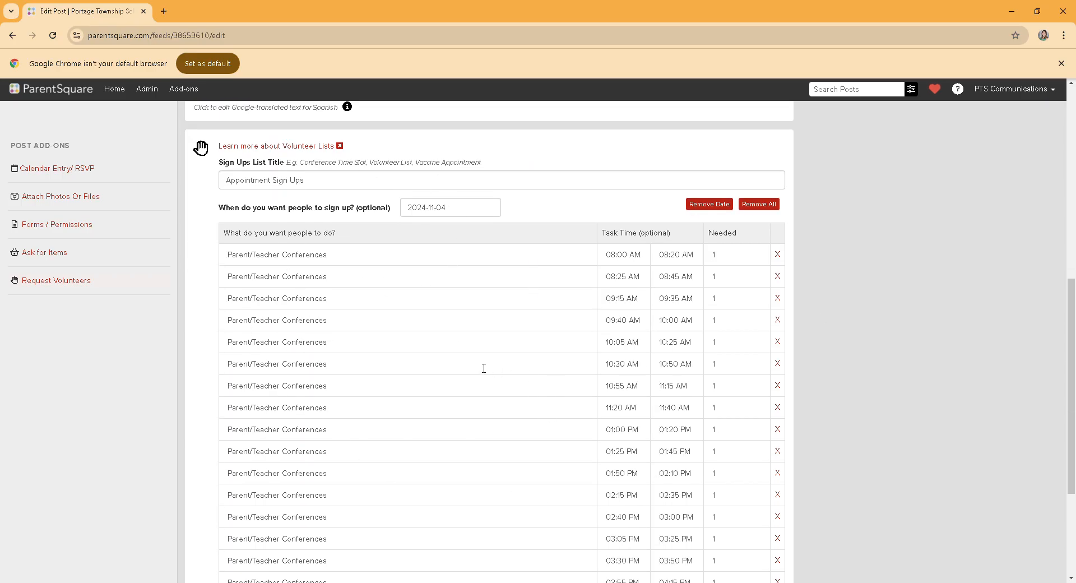
pyautogui.scroll(-3, 484, 368)
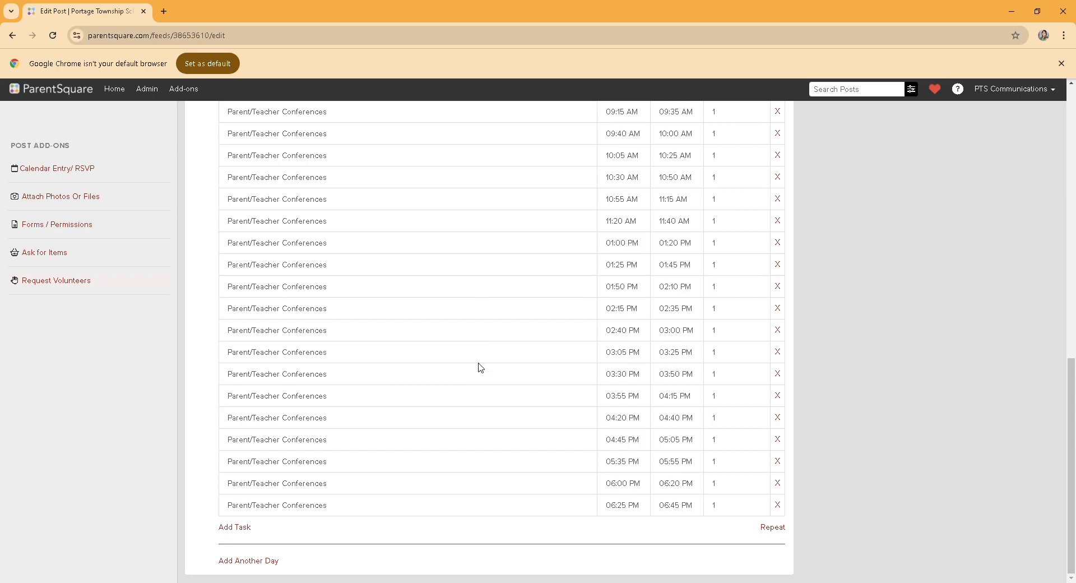
pyautogui.scroll(5, 483, 368)
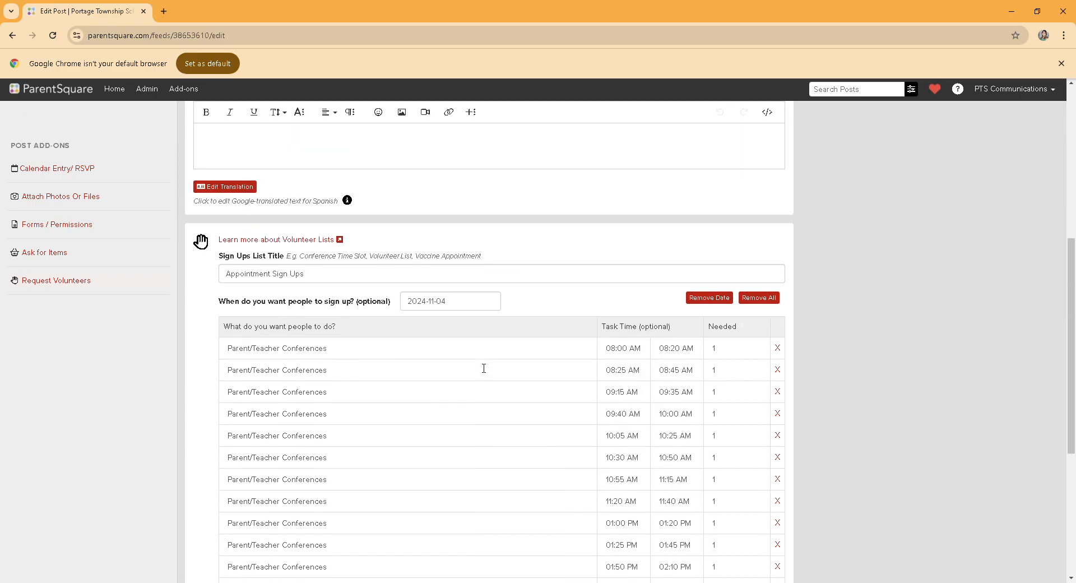
pyautogui.scroll(5, 485, 368)
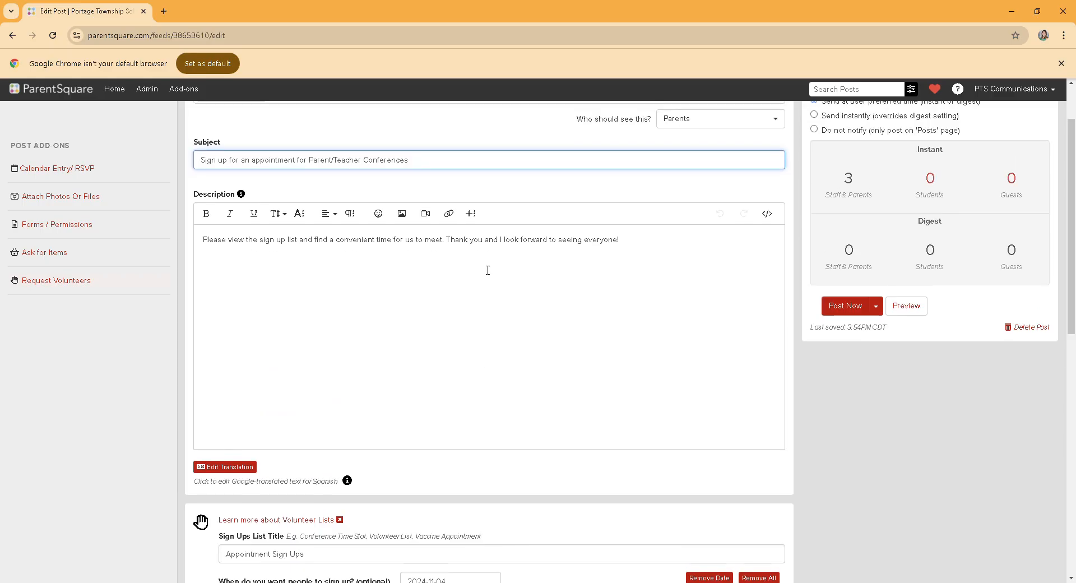
pyautogui.scroll(-4, 512, 423)
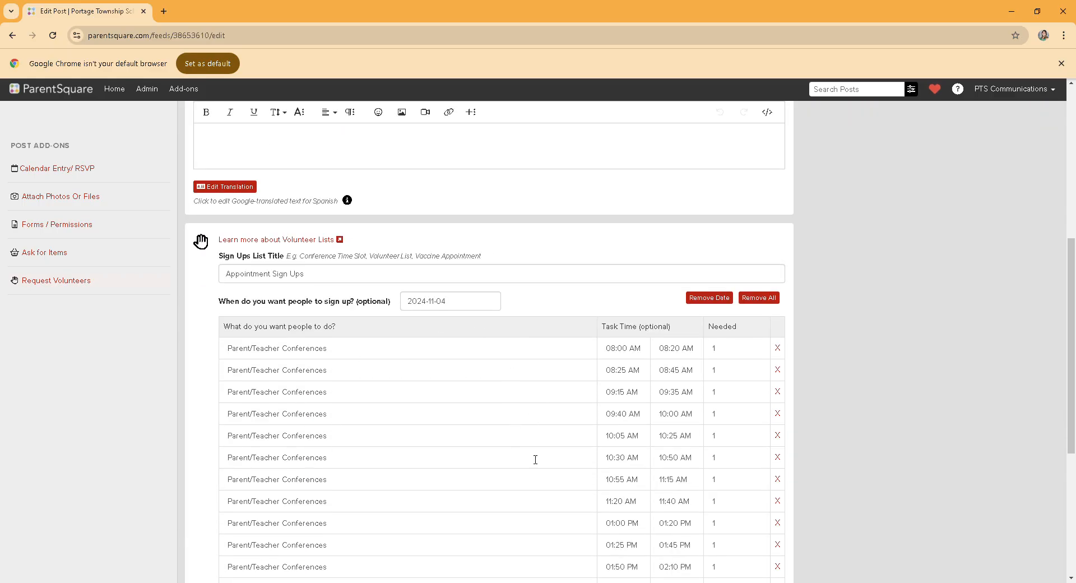
# Step: Publish the Parent/Teacher Conferences sign-up post immediately, with notifications sent at user preferred time, and look over its published time slots
pyautogui.scroll(6, 473, 434)
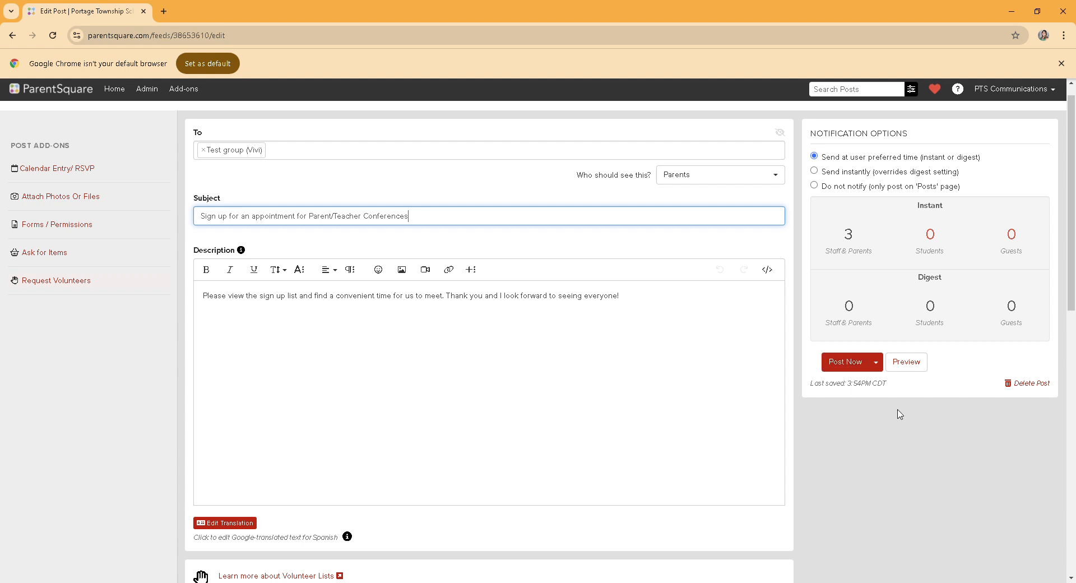
pyautogui.click(881, 369)
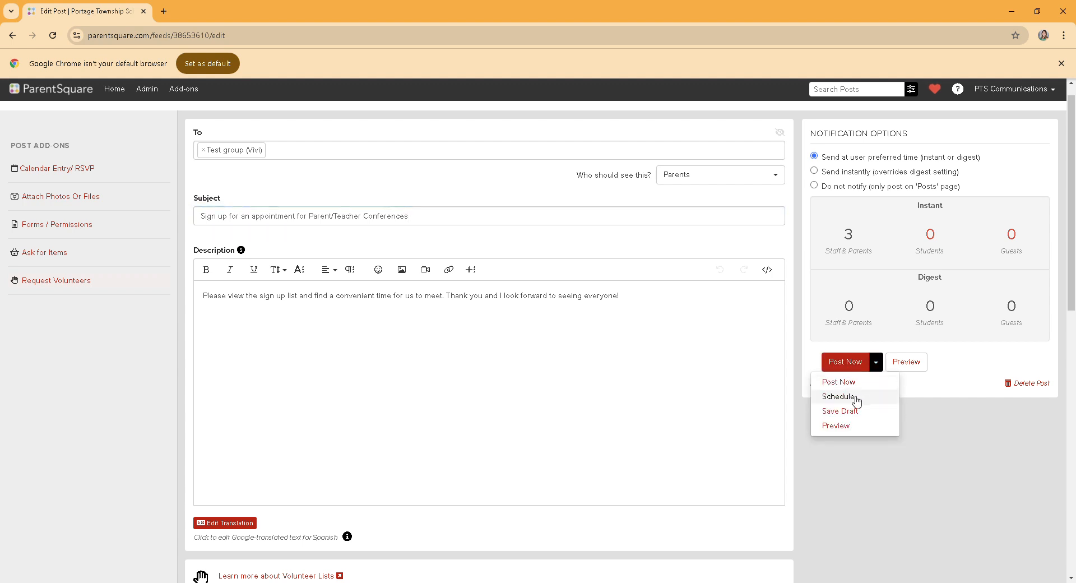
pyautogui.click(811, 354)
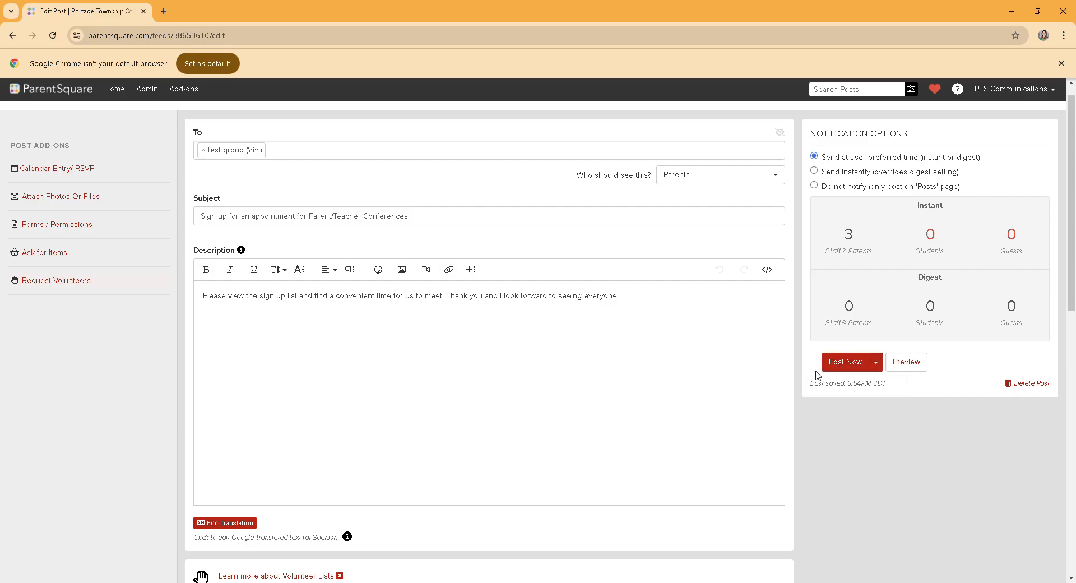
pyautogui.click(862, 364)
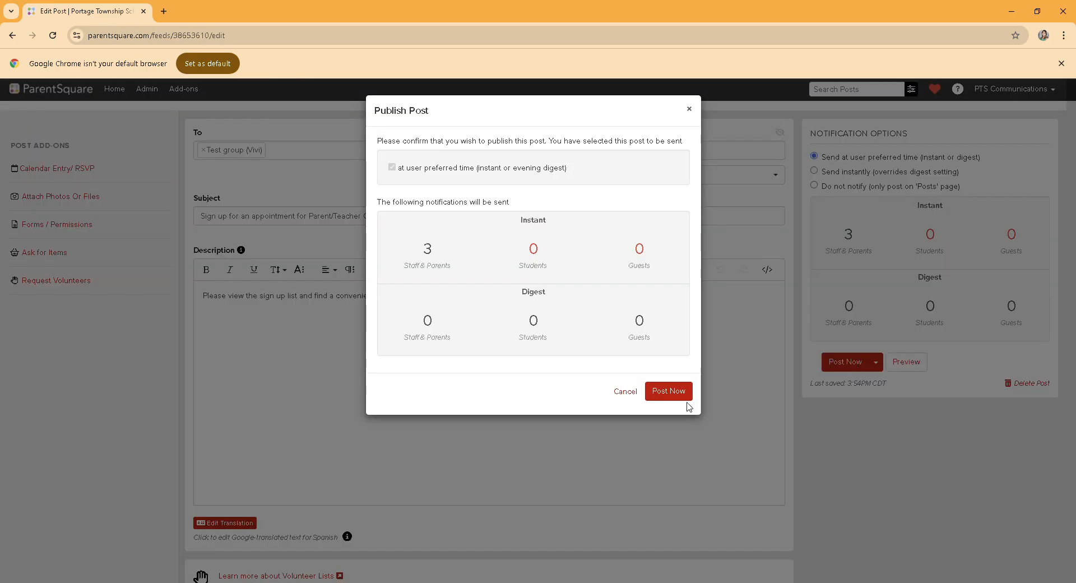
pyautogui.click(672, 392)
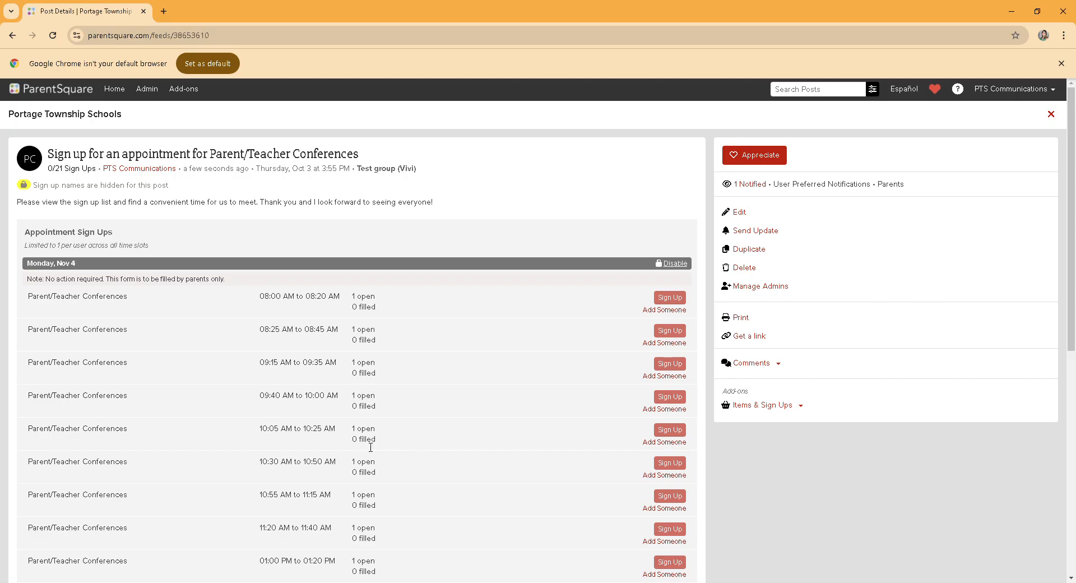
pyautogui.scroll(-3, 396, 408)
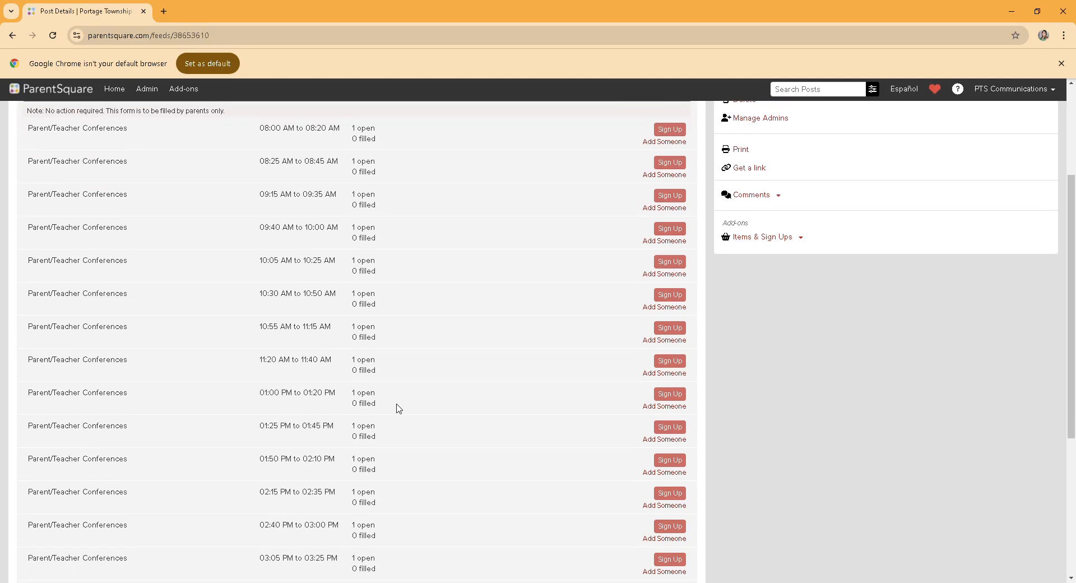
pyautogui.scroll(3, 423, 386)
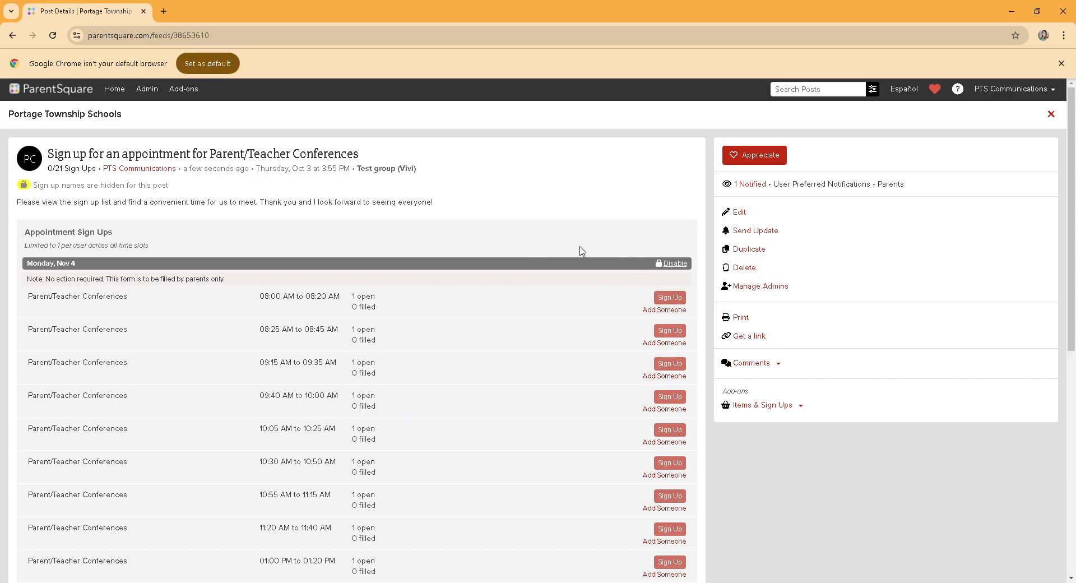
# Step: From the district's posts feed, view the Items & Sign Ups report for the Parent/Teacher Conferences post and examine its appointment slots
pyautogui.click(34, 89)
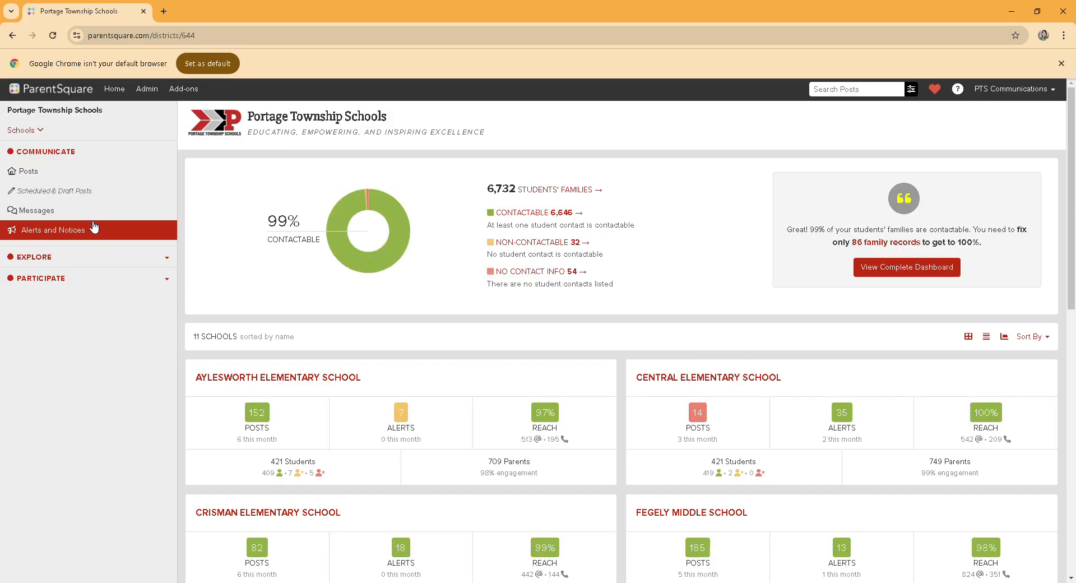
pyautogui.click(34, 171)
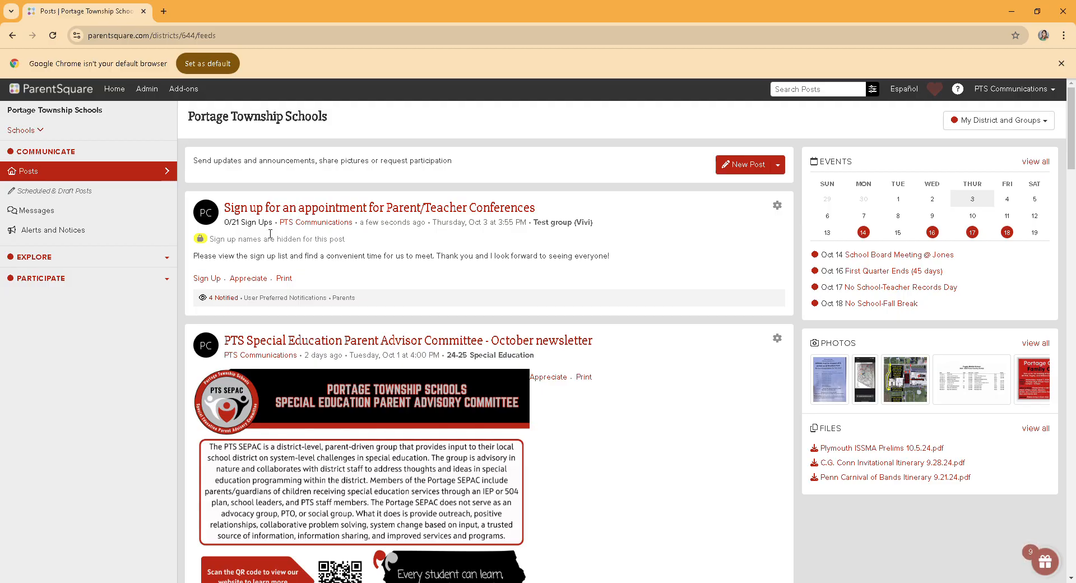
pyautogui.click(778, 206)
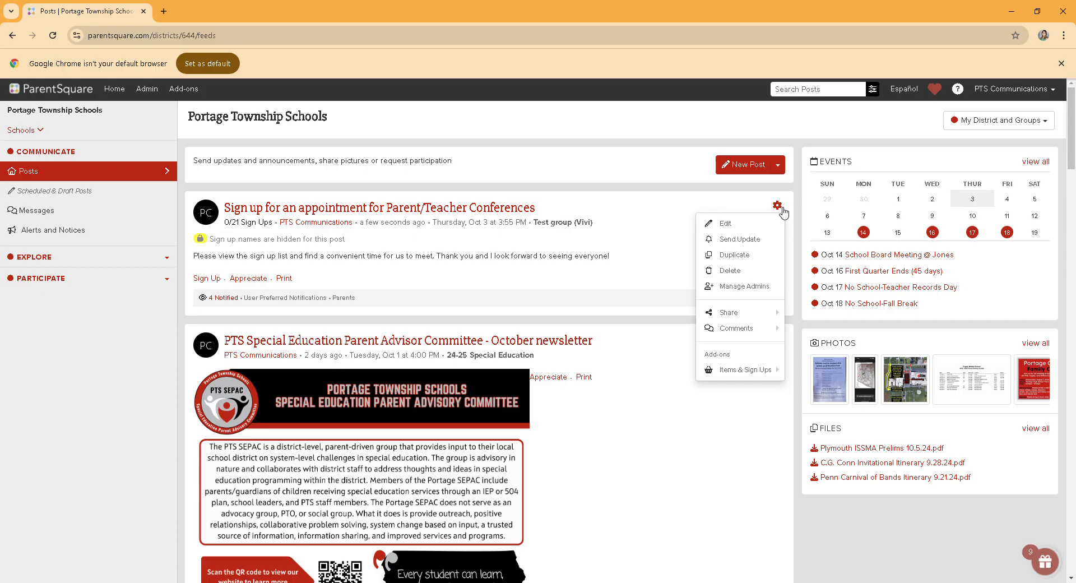
pyautogui.moveTo(757, 376)
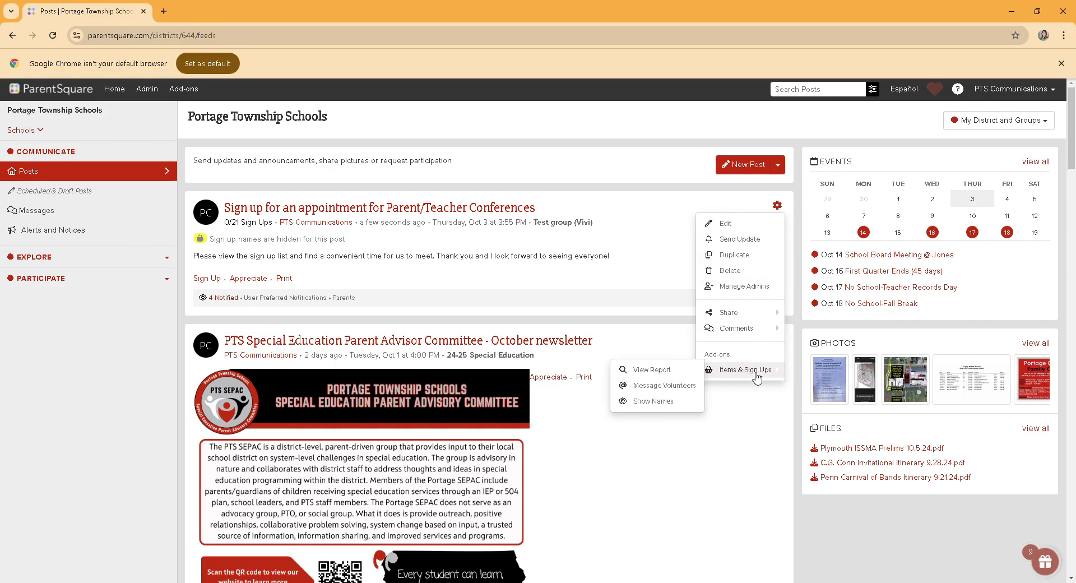
pyautogui.click(648, 371)
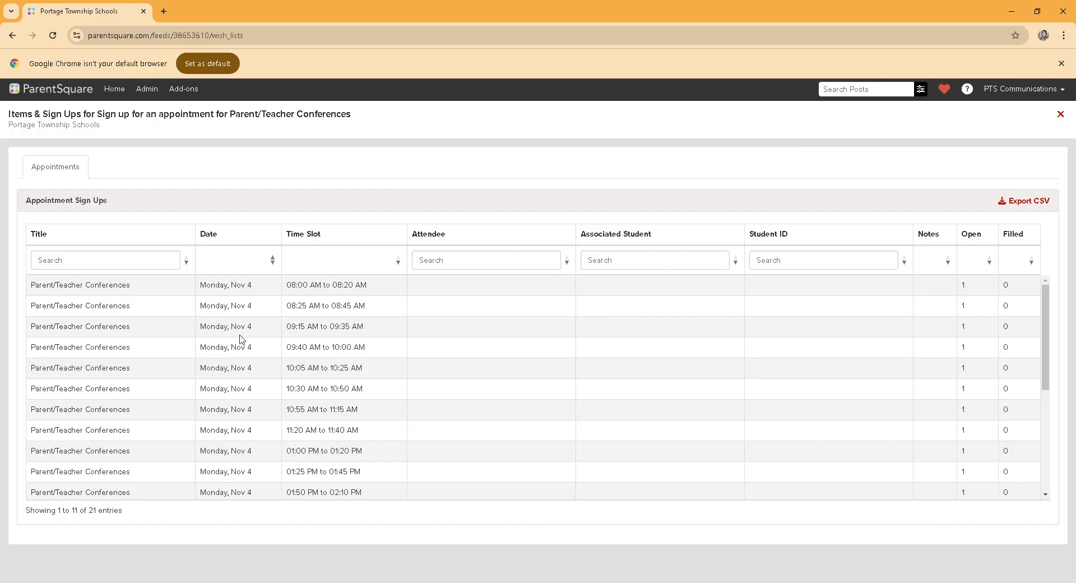
pyautogui.scroll(-4, 291, 439)
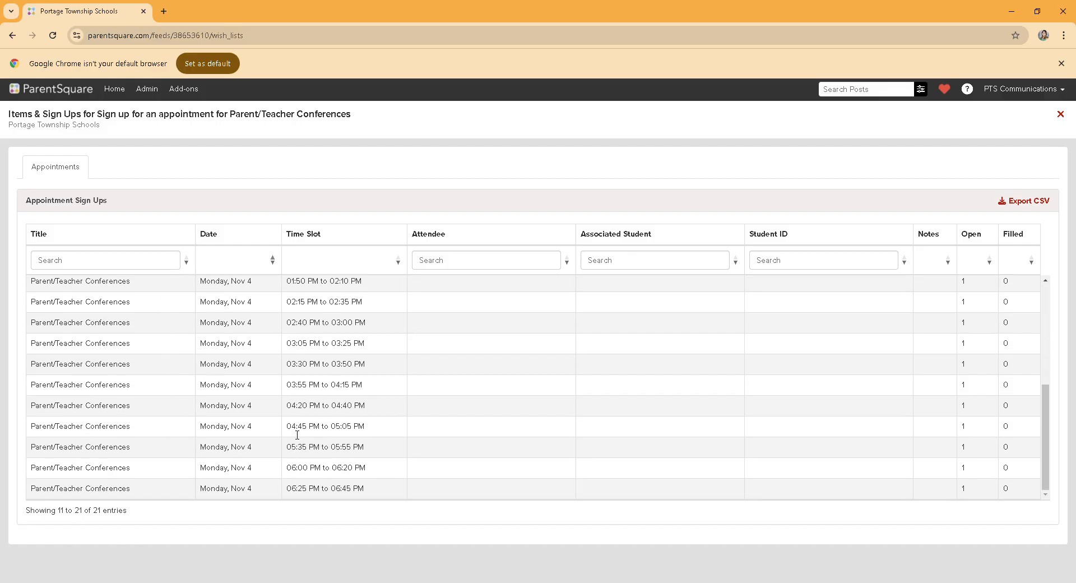
pyautogui.scroll(4, 297, 435)
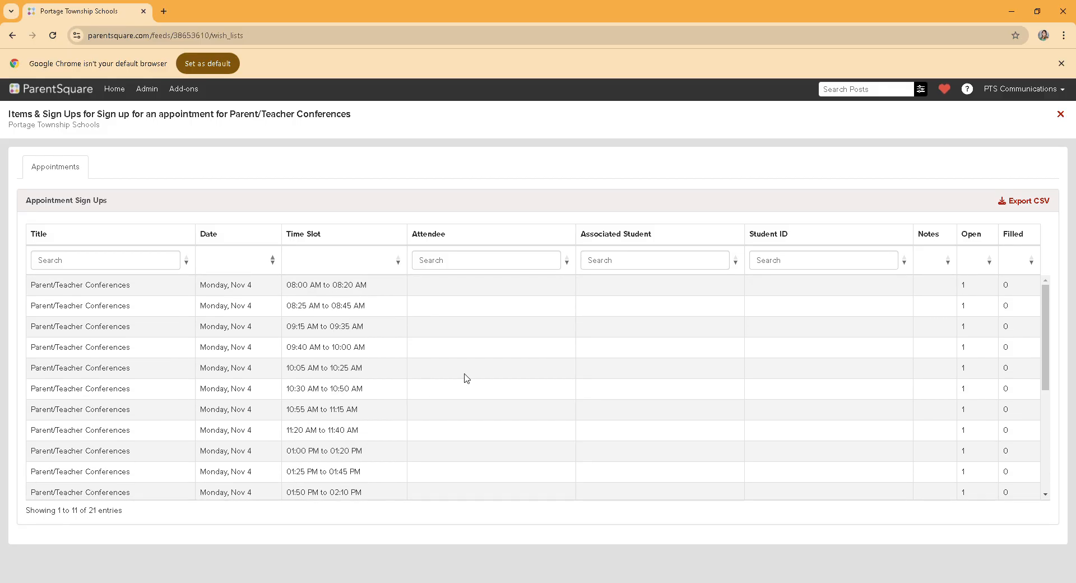